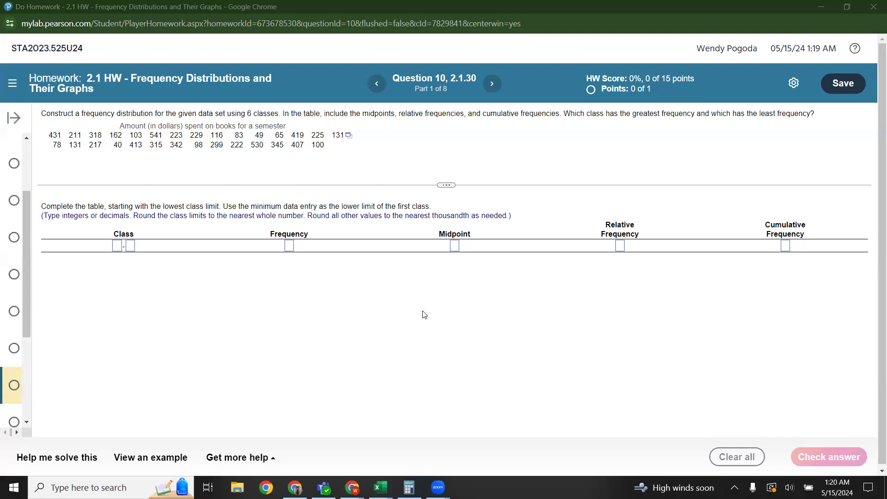
Step: Open the homework question's book-spending data set in StatCrunch and maximize its window
{"action": "left_click", "coordinate": [349, 137]}
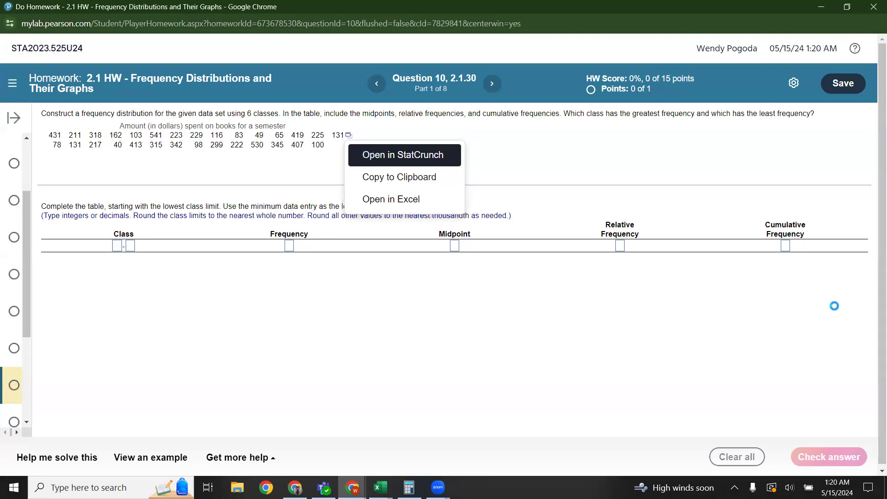
{"action": "left_click", "coordinate": [371, 157]}
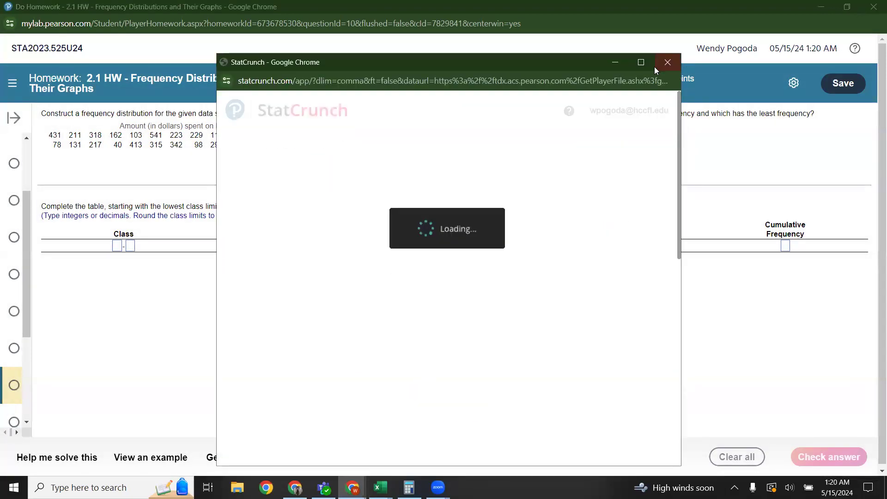
{"action": "left_click", "coordinate": [642, 62]}
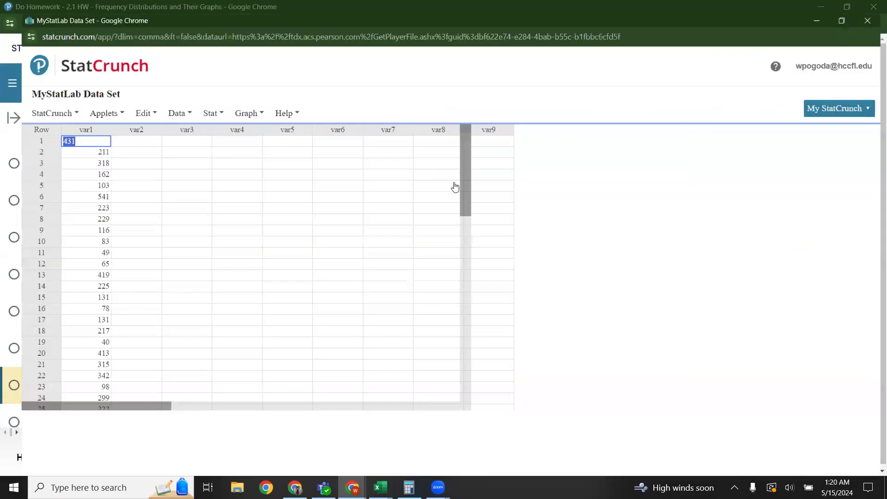
{"action": "left_click", "coordinate": [204, 208]}
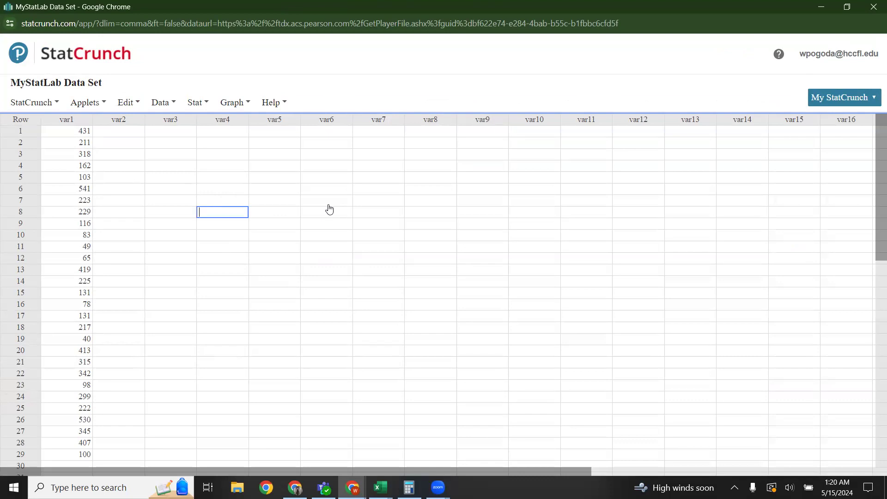
Step: Sort the data table in ascending order by the var1 column
{"action": "mouse_move", "coordinate": [88, 124]}
{"action": "left_click", "coordinate": [87, 120]}
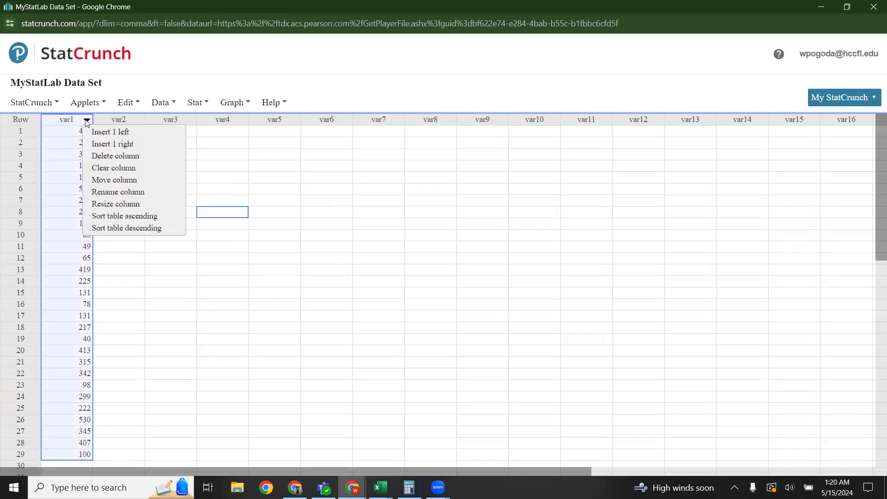
{"action": "left_click", "coordinate": [144, 217]}
{"action": "left_click", "coordinate": [129, 200]}
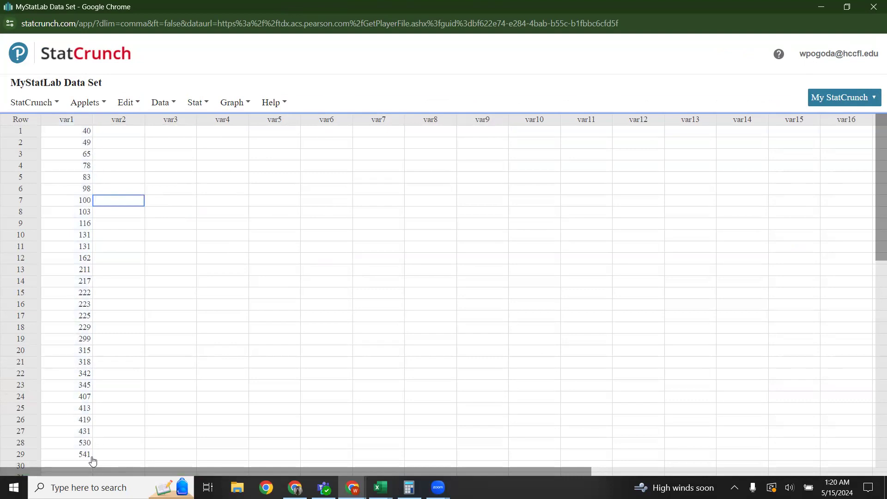
Step: Compute column summary statistics for var1, check the minimum and maximum, and close the results
{"action": "left_click", "coordinate": [198, 110]}
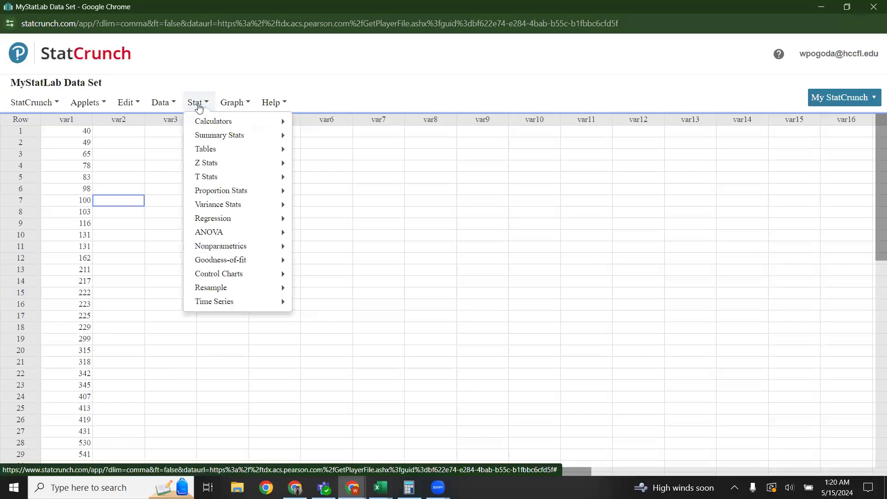
{"action": "mouse_move", "coordinate": [212, 141]}
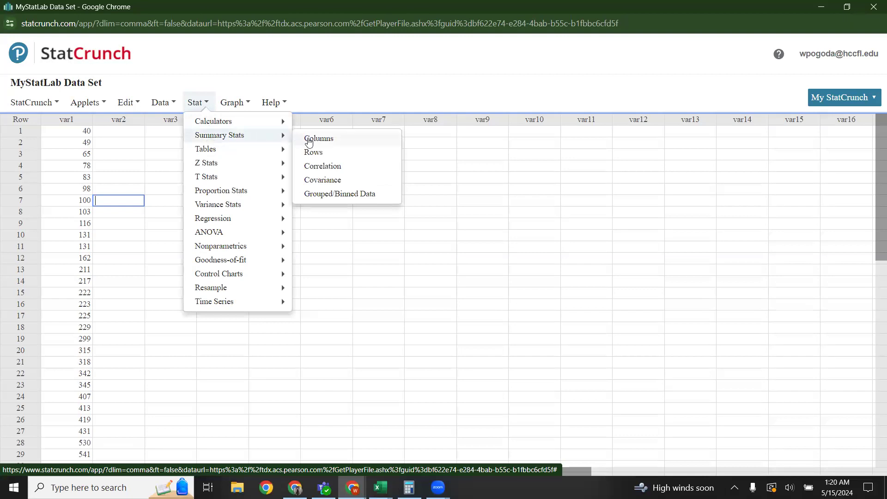
{"action": "left_click", "coordinate": [309, 139]}
{"action": "left_click", "coordinate": [314, 106]}
{"action": "left_click", "coordinate": [571, 425]}
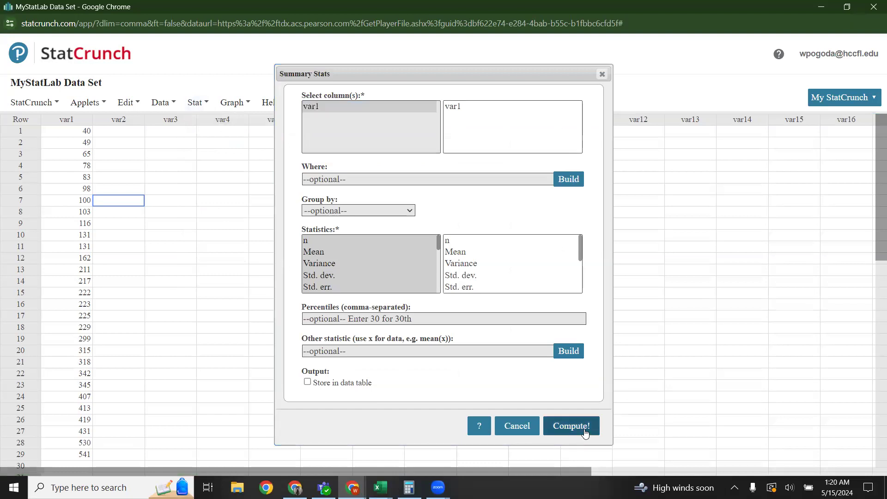
{"action": "left_click_drag", "start_coordinate": [623, 116], "coordinate": [319, 126]}
{"action": "left_click_drag", "start_coordinate": [475, 180], "coordinate": [504, 185]}
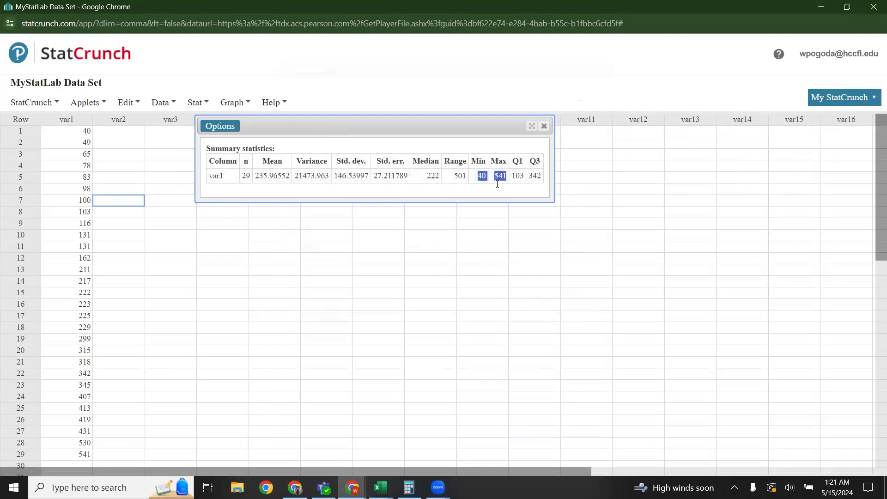
{"action": "left_click", "coordinate": [544, 131]}
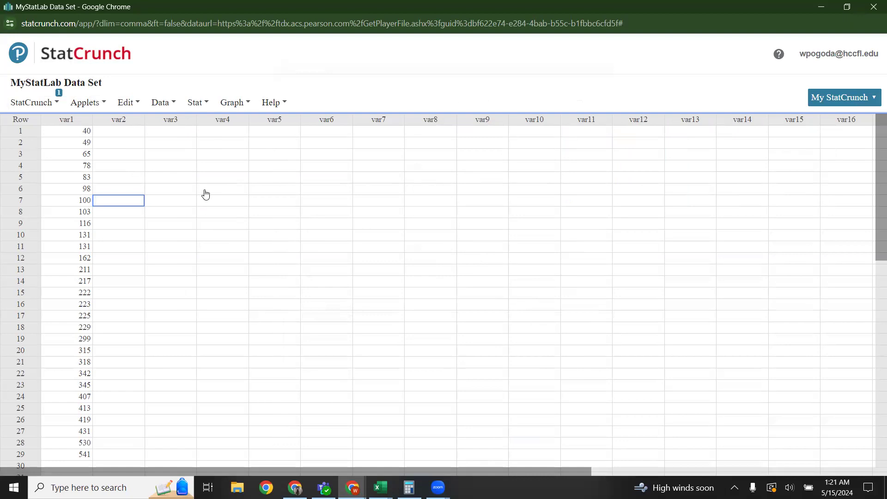
Step: Start a new frequency table and choose var1 as its data column
{"action": "left_click", "coordinate": [204, 108]}
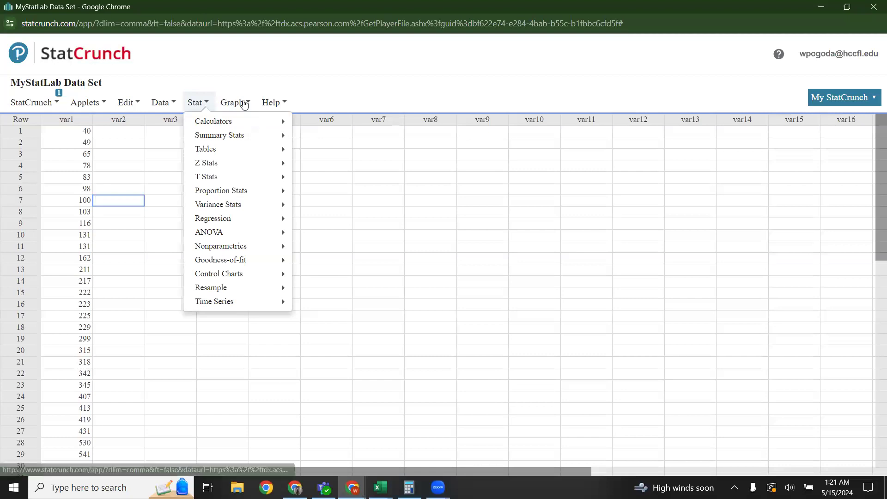
{"action": "left_click", "coordinate": [244, 105]}
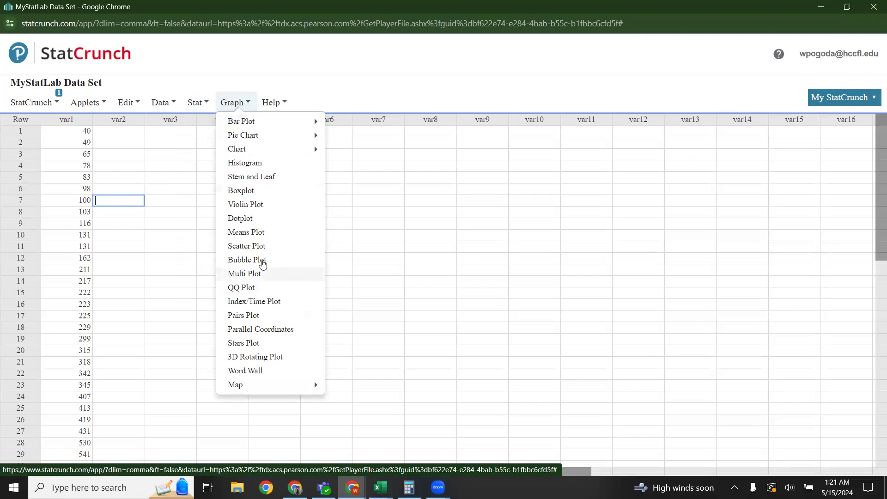
{"action": "left_click", "coordinate": [196, 102]}
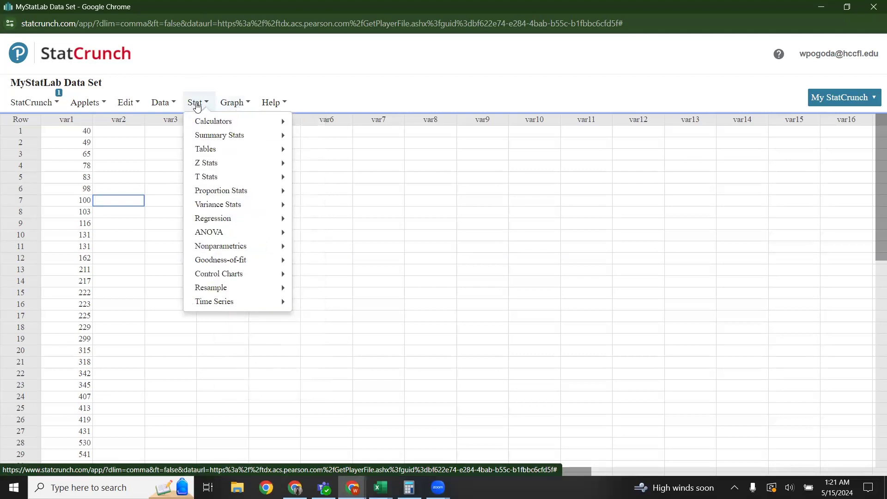
{"action": "mouse_move", "coordinate": [201, 151]}
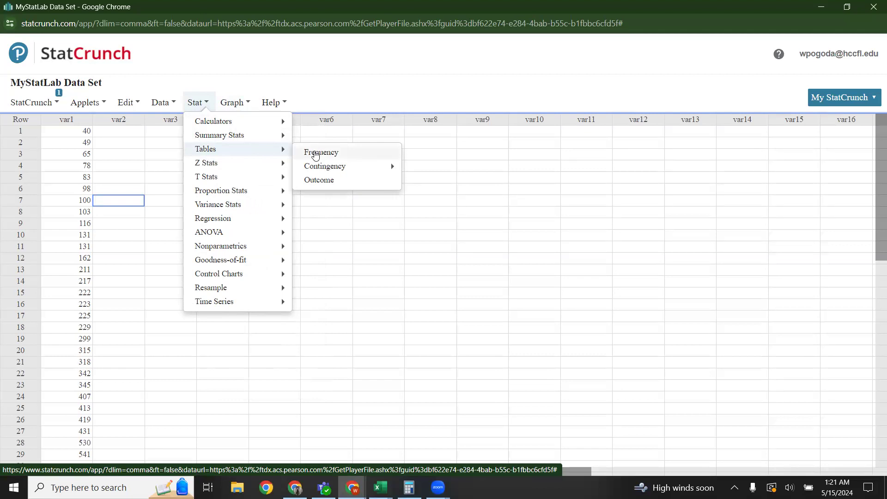
{"action": "left_click", "coordinate": [315, 154]}
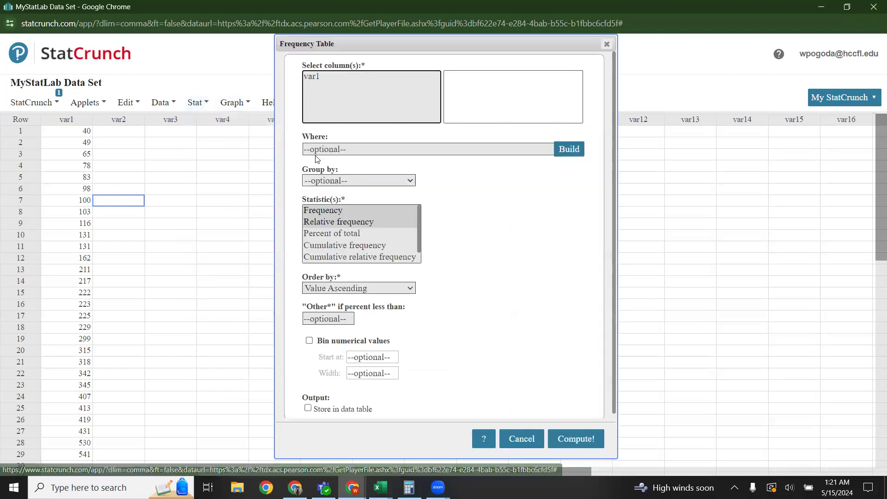
{"action": "left_click", "coordinate": [317, 77]}
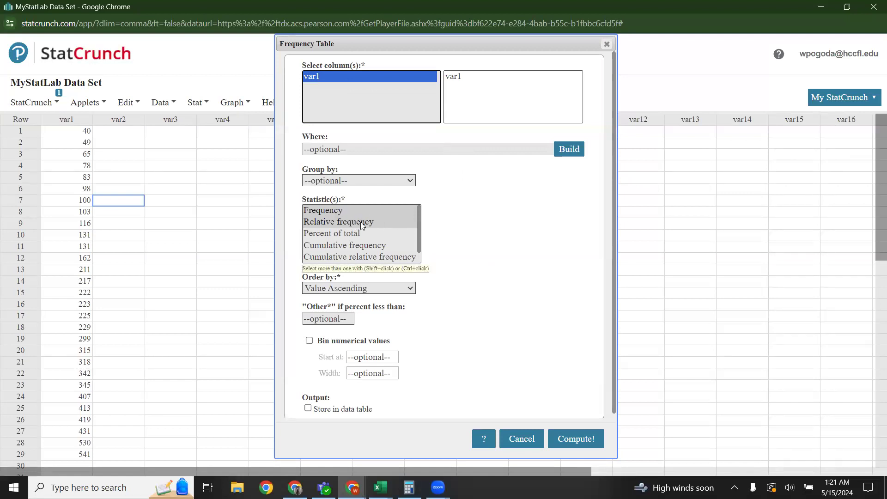
Step: Select Frequency, Relative frequency and Cumulative frequency as the statistics for the frequency table
{"action": "left_click", "coordinate": [376, 247], "text": "ctrl"}
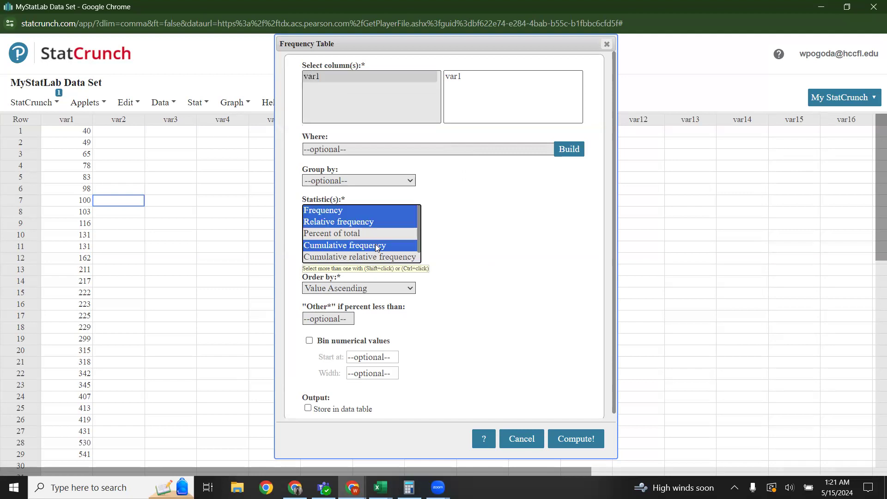
{"action": "left_click", "coordinate": [376, 257], "text": "ctrl"}
{"action": "left_click", "coordinate": [376, 257], "text": "ctrl"}
{"action": "left_click", "coordinate": [395, 250]}
{"action": "left_click", "coordinate": [362, 221], "text": "ctrl"}
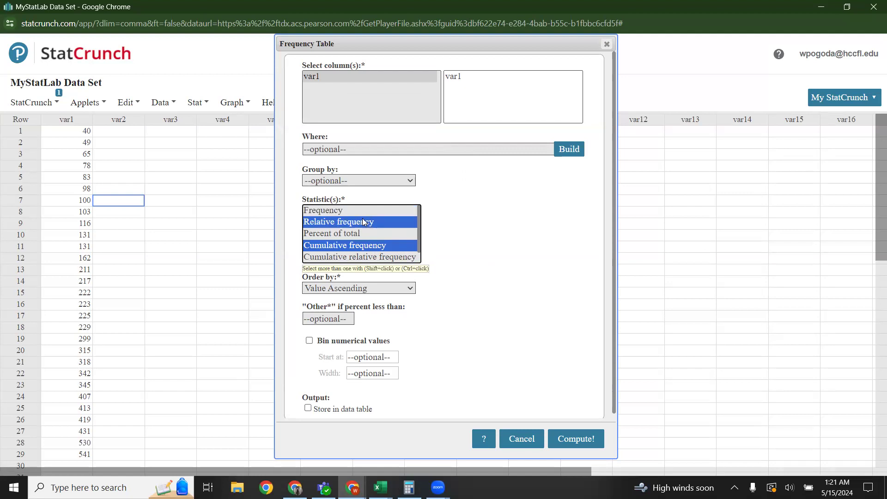
{"action": "left_click", "coordinate": [363, 211], "text": "ctrl"}
{"action": "left_click", "coordinate": [364, 212]}
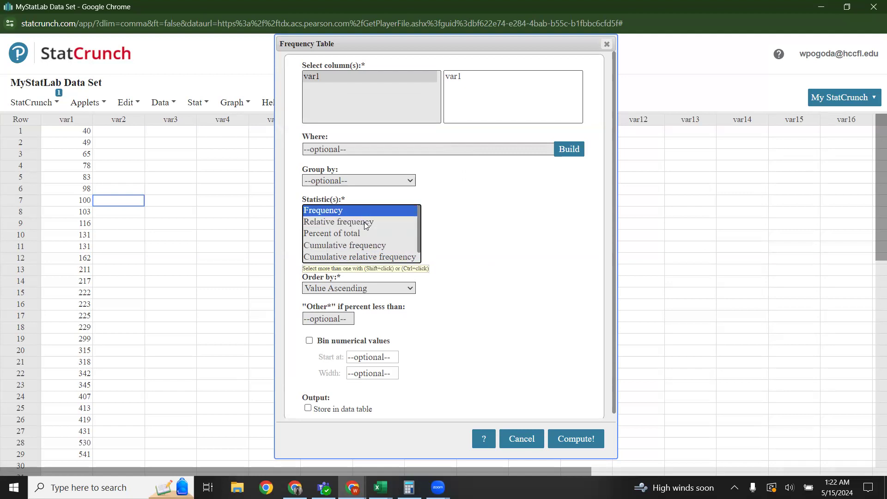
{"action": "left_click", "coordinate": [364, 224], "text": "ctrl"}
{"action": "left_click", "coordinate": [374, 246], "text": "ctrl"}
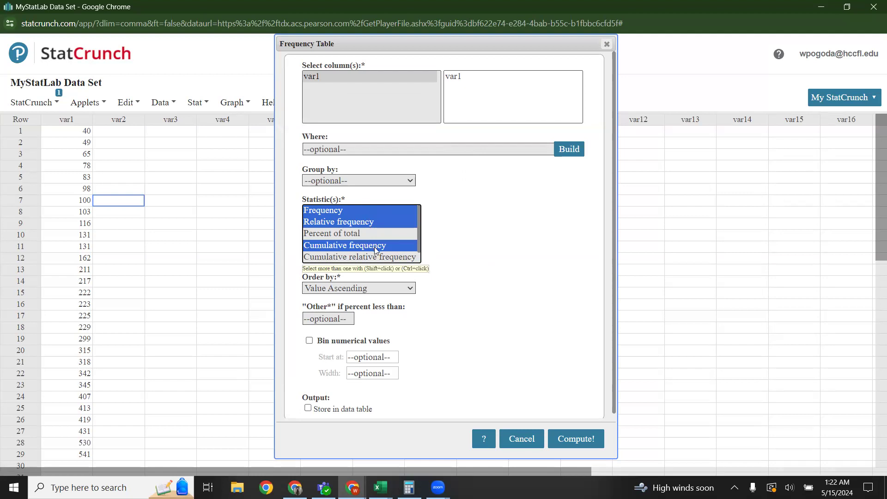
Step: Compute the var1 frequency table, declining the binning offer, and move the results beside the data column
{"action": "scroll", "coordinate": [462, 284], "scroll_direction": "down", "scroll_amount": 1}
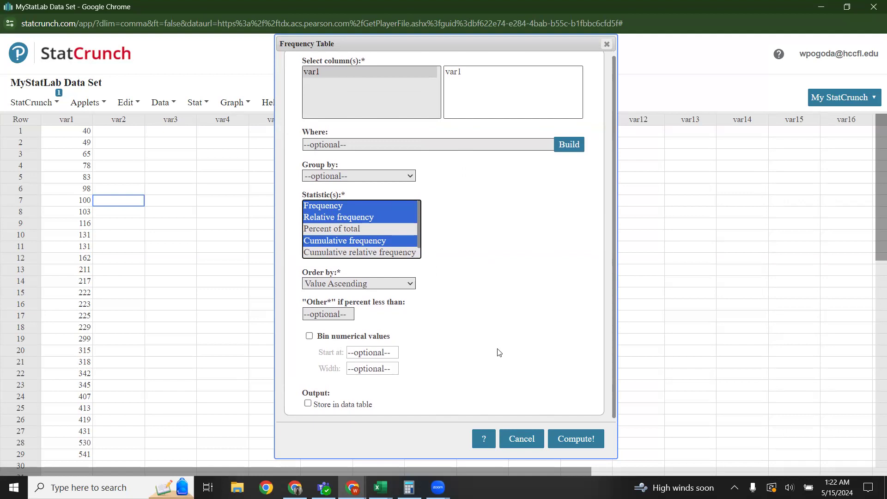
{"action": "left_click", "coordinate": [584, 444]}
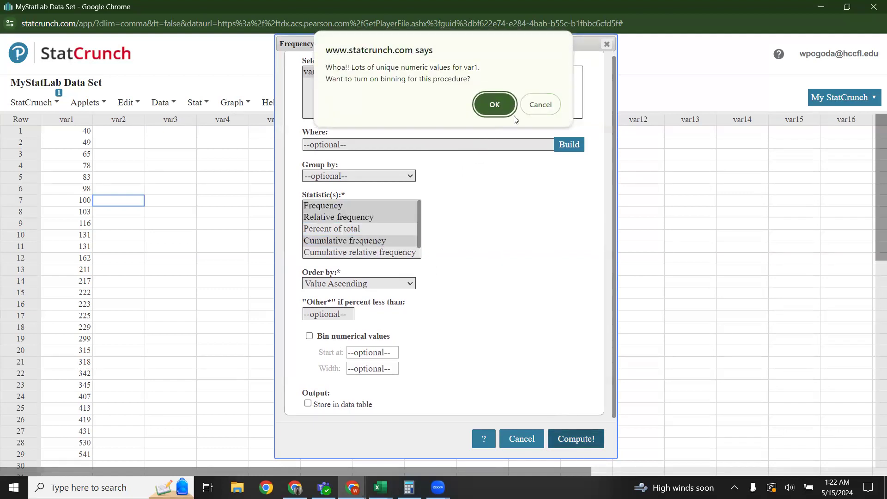
{"action": "left_click", "coordinate": [540, 105]}
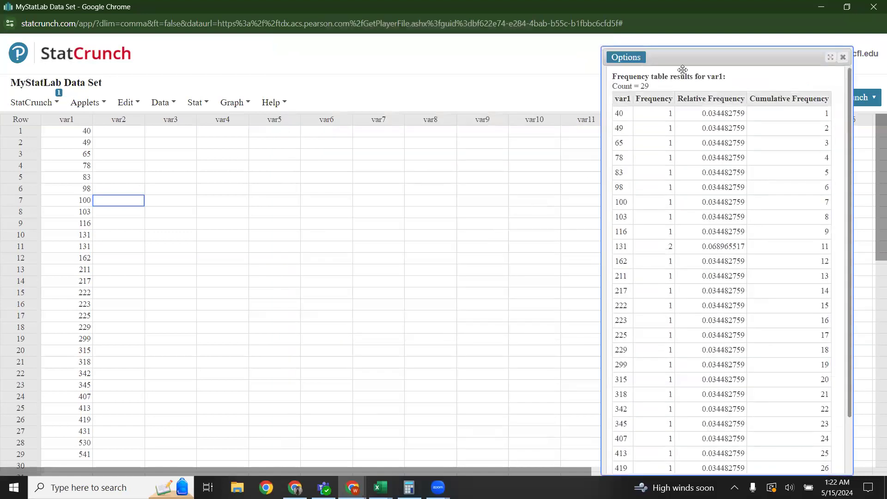
{"action": "left_click_drag", "start_coordinate": [683, 70], "coordinate": [365, 71]}
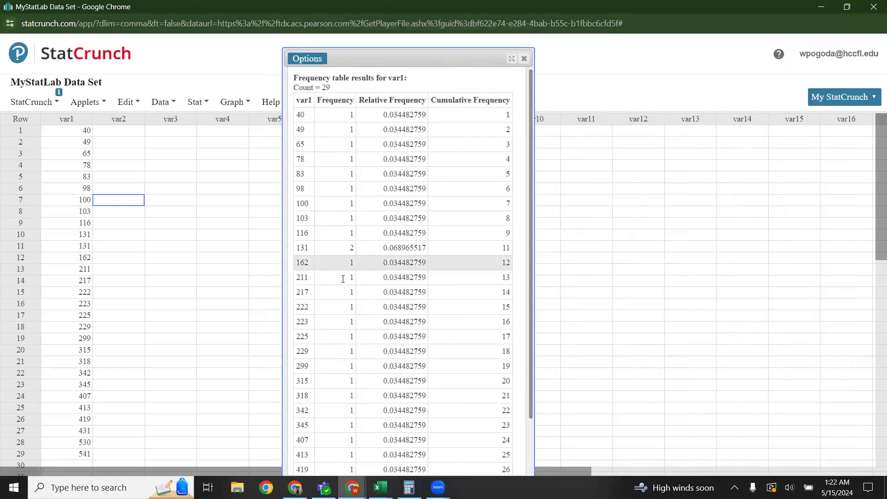
Step: Edit the frequency table to bin numerical values with the default start and width, recompute it, and move the results nearer the data
{"action": "left_click", "coordinate": [307, 58]}
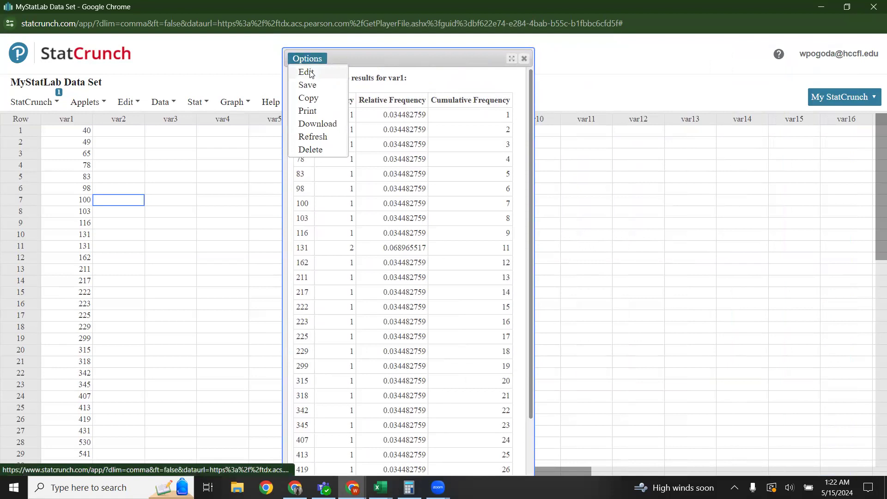
{"action": "left_click", "coordinate": [303, 72]}
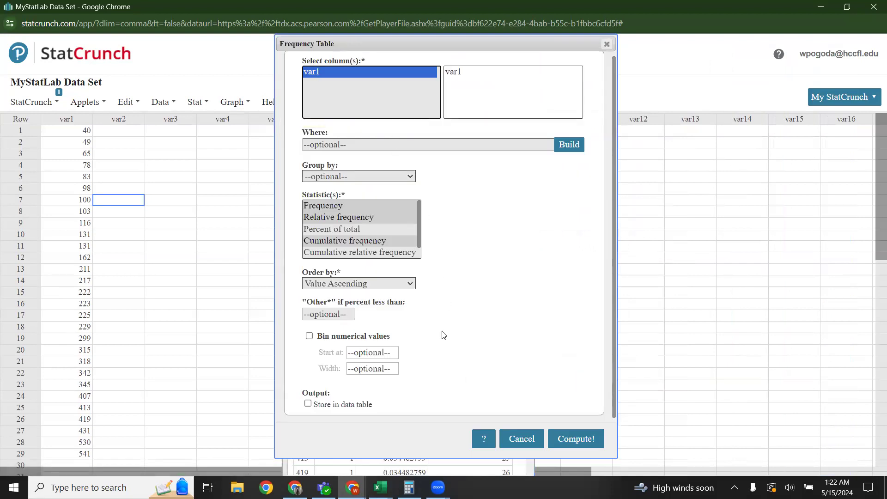
{"action": "left_click", "coordinate": [344, 336]}
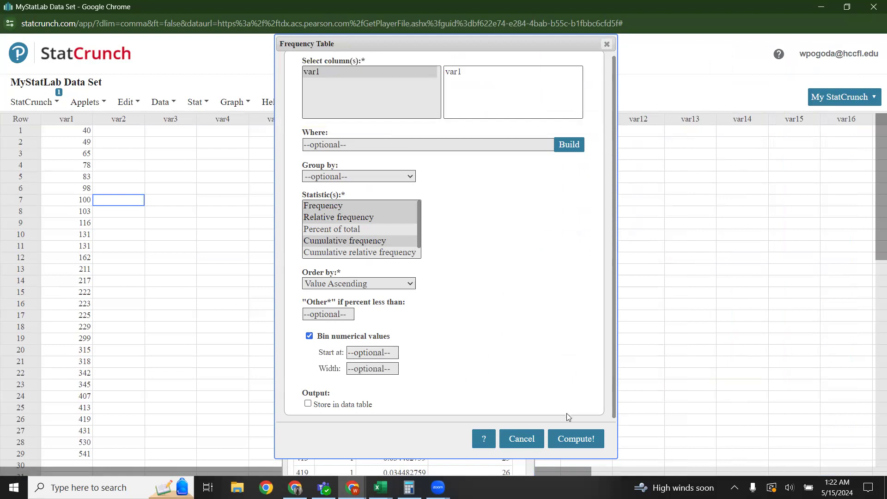
{"action": "left_click", "coordinate": [575, 438]}
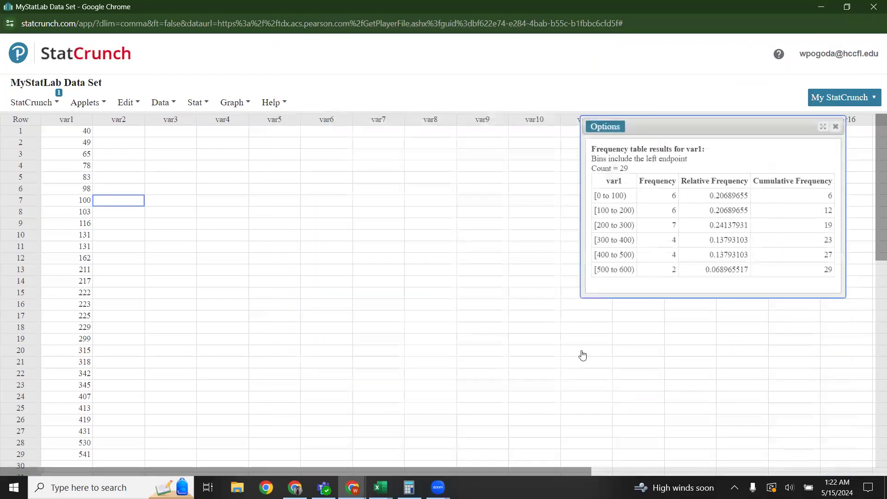
{"action": "left_click_drag", "start_coordinate": [727, 123], "coordinate": [504, 119]}
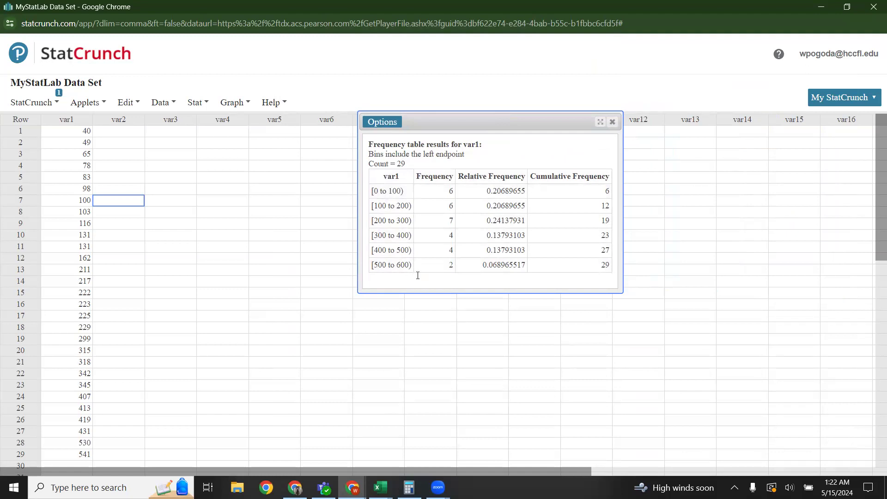
Step: Edit the var1 frequency table so its numerical bins start at 40 with a width of 84
{"action": "left_click", "coordinate": [383, 122]}
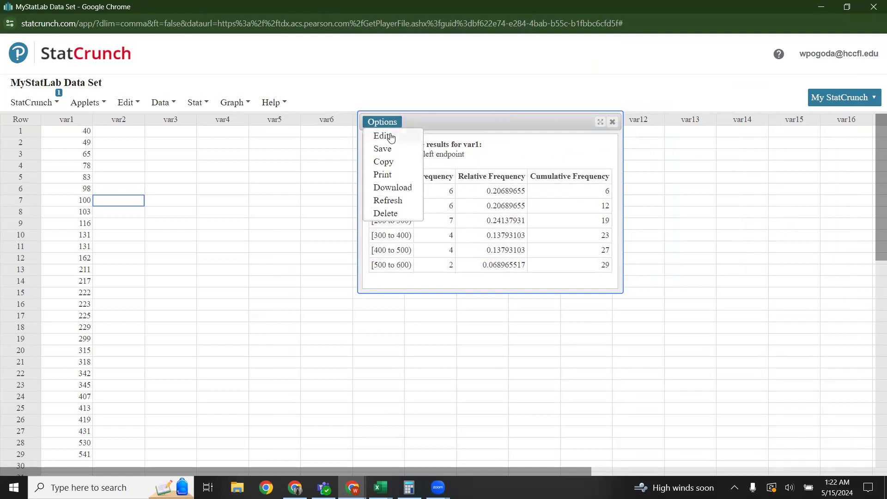
{"action": "left_click", "coordinate": [391, 137]}
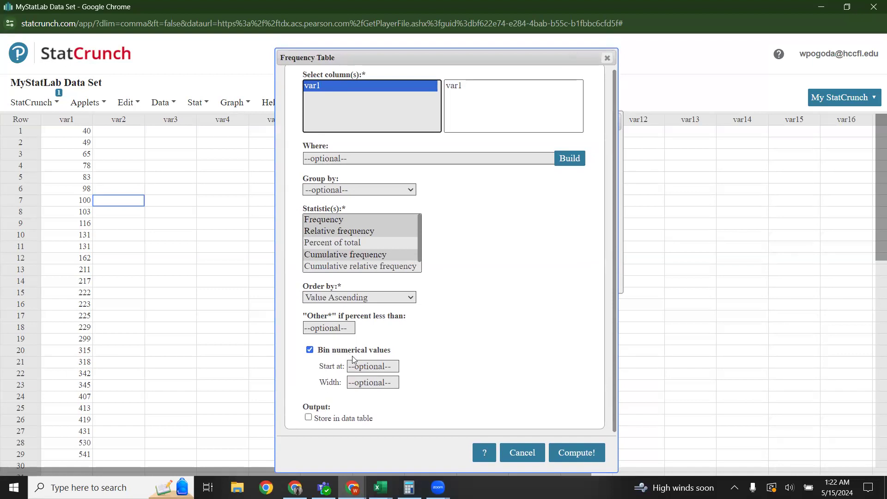
{"action": "left_click", "coordinate": [374, 367]}
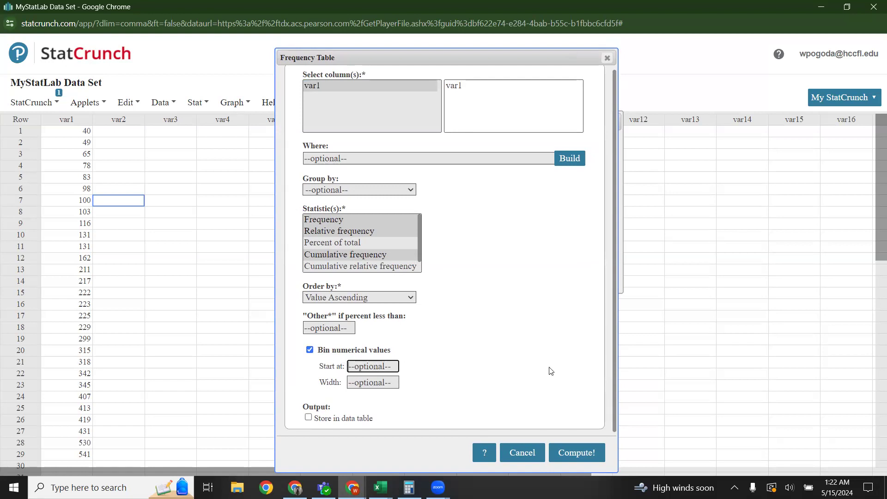
{"action": "type", "text": "40"}
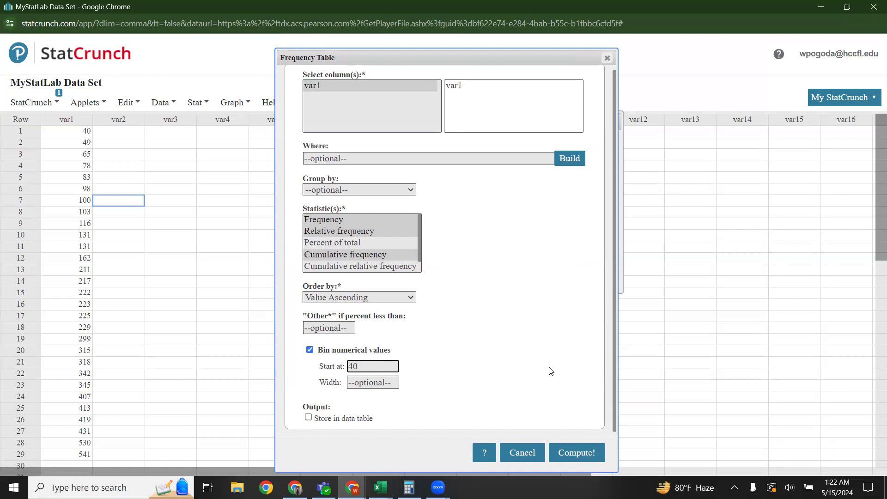
{"action": "left_click", "coordinate": [370, 382]}
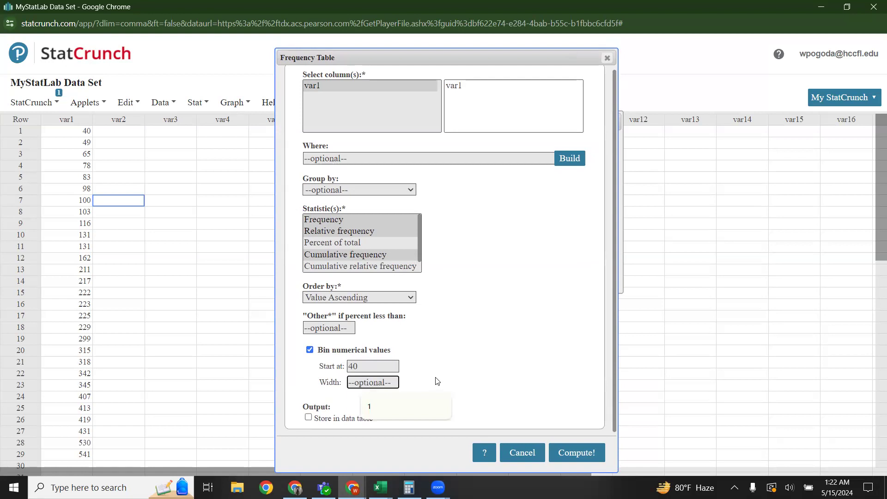
{"action": "type", "text": "84"}
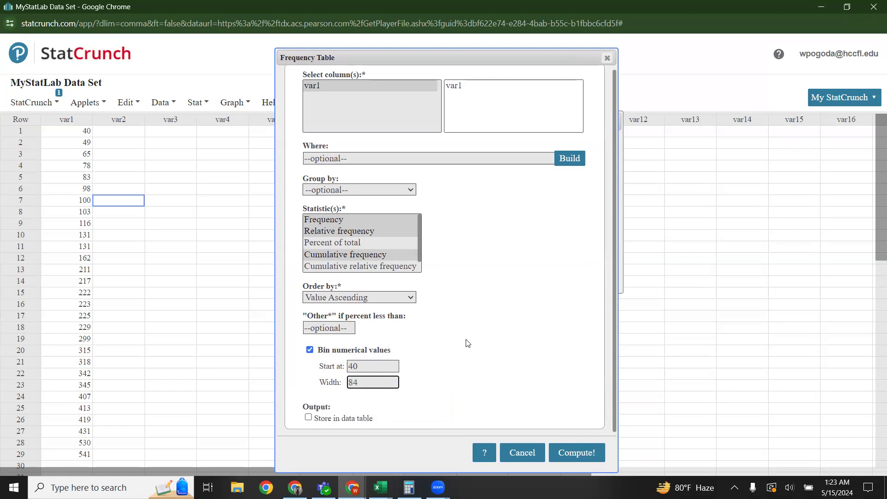
Step: Compute the binned frequency table, move its results nearer the data, and highlight the third class's upper limit
{"action": "left_click", "coordinate": [584, 453]}
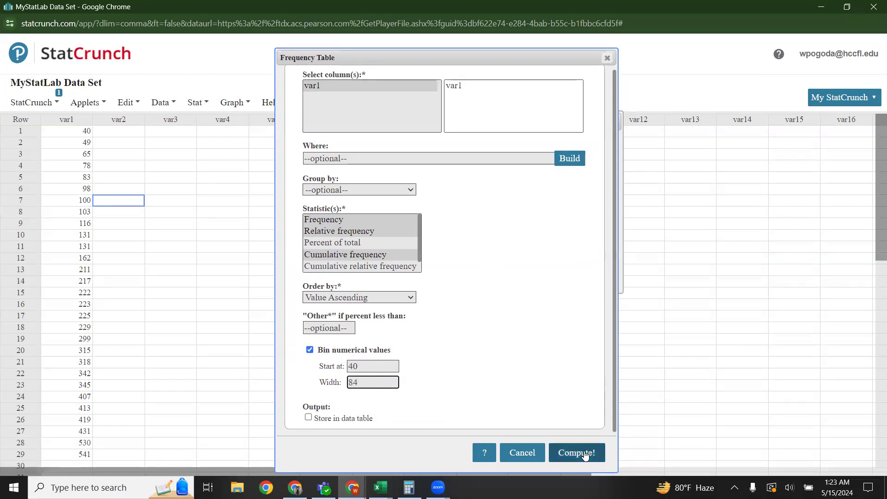
{"action": "left_click_drag", "start_coordinate": [655, 168], "coordinate": [349, 99]}
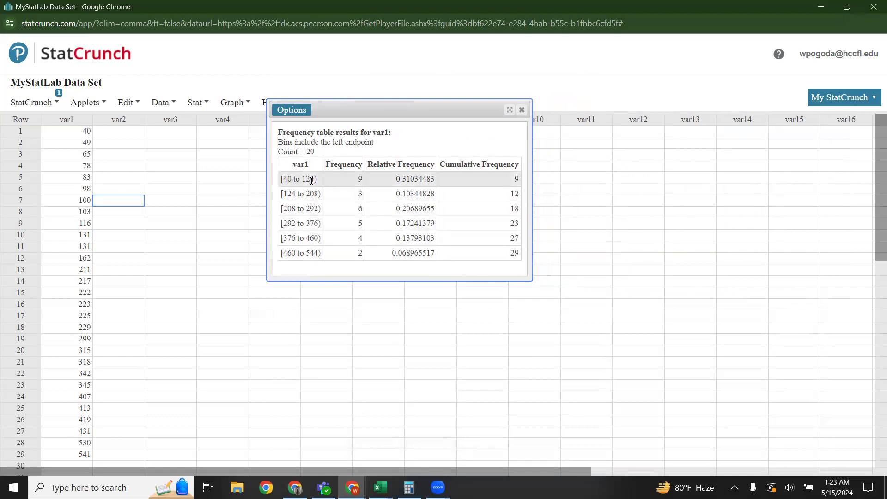
{"action": "left_click_drag", "start_coordinate": [302, 179], "coordinate": [320, 208]}
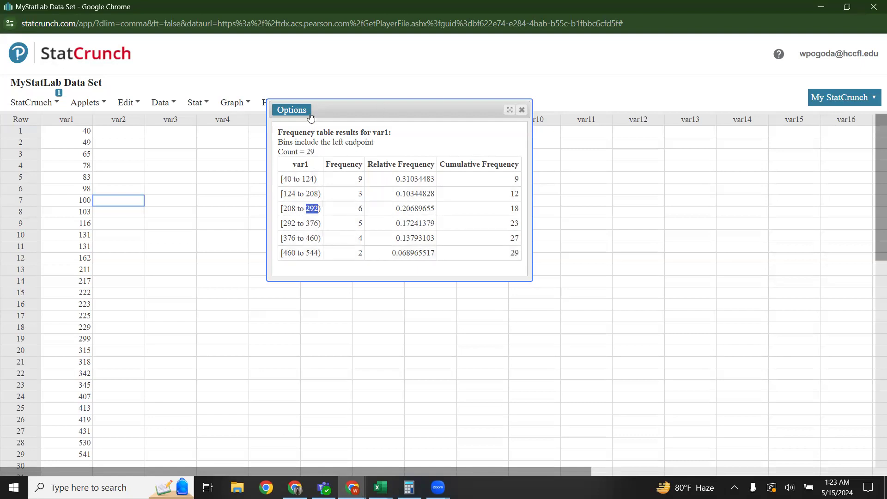
Step: Edit the frequency table so the bins start at 39.5, and recompute it
{"action": "left_click", "coordinate": [292, 110]}
{"action": "left_click", "coordinate": [311, 126]}
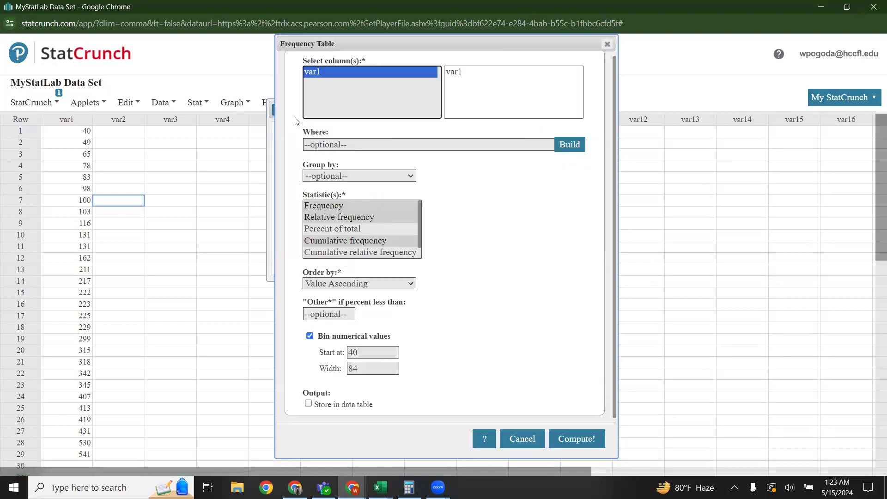
{"action": "double_click", "coordinate": [372, 352]}
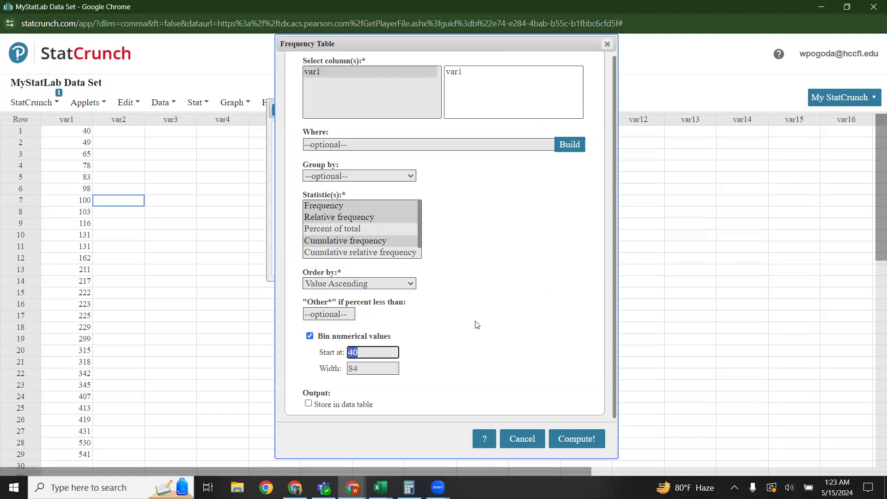
{"action": "type", "text": "39.5"}
{"action": "left_click", "coordinate": [573, 439]}
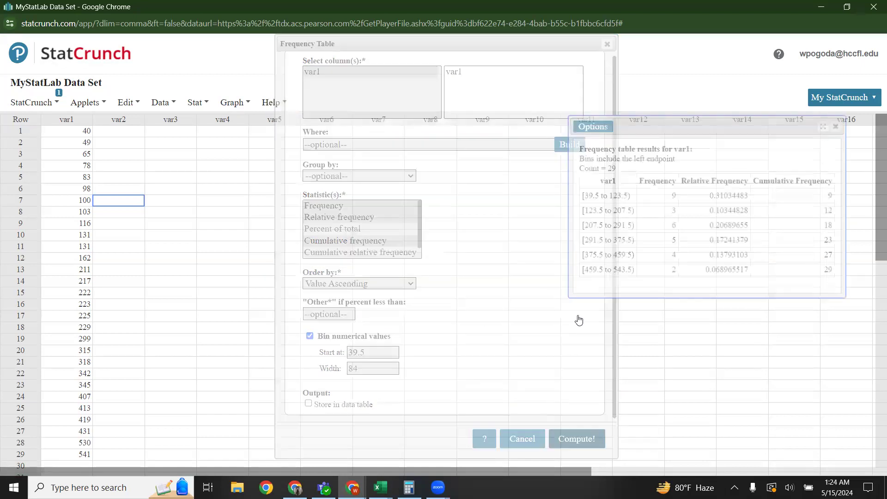
Step: Move the recomputed frequency table results close to the var1 data column
{"action": "left_click_drag", "start_coordinate": [628, 127], "coordinate": [321, 140]}
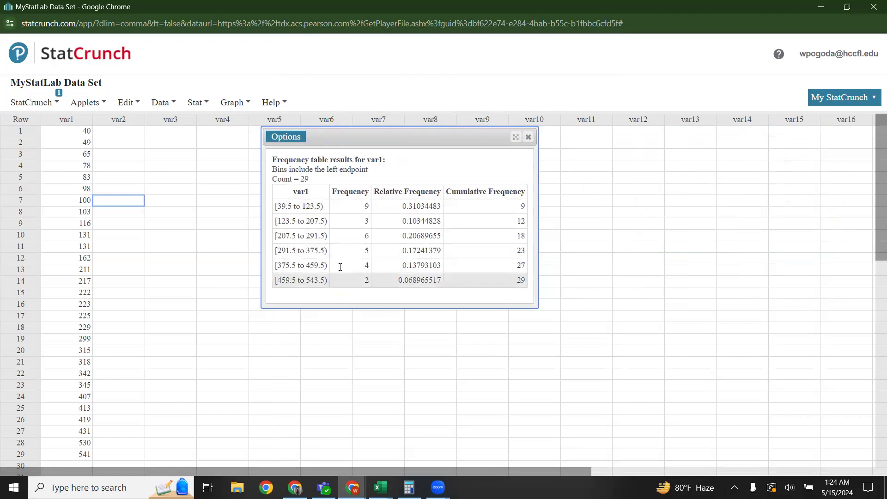
{"action": "left_click_drag", "start_coordinate": [396, 136], "coordinate": [368, 134]}
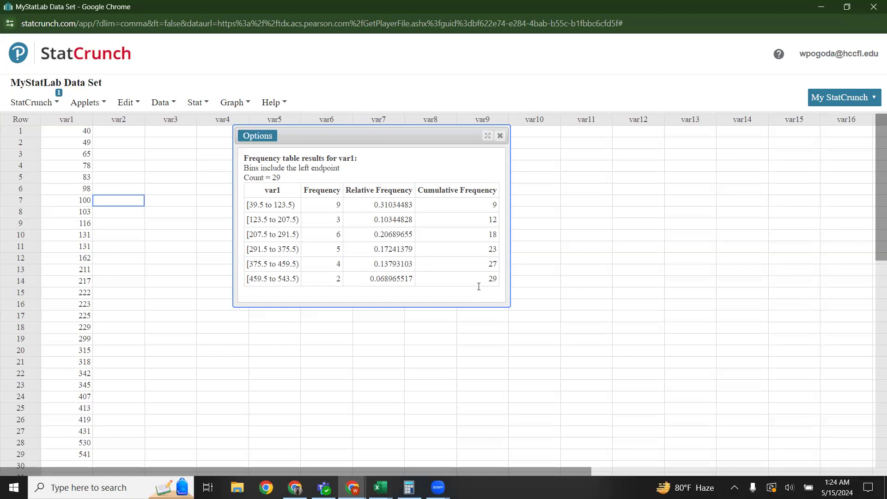
{"action": "mouse_move", "coordinate": [367, 136]}
{"action": "left_mouse_down"}
{"action": "mouse_move", "coordinate": [323, 140]}
{"action": "mouse_move", "coordinate": [360, 149]}
{"action": "left_mouse_up"}
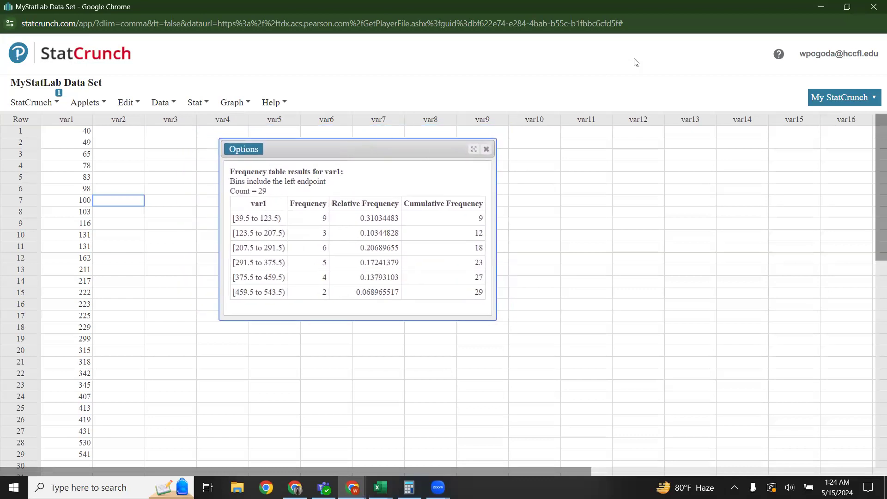